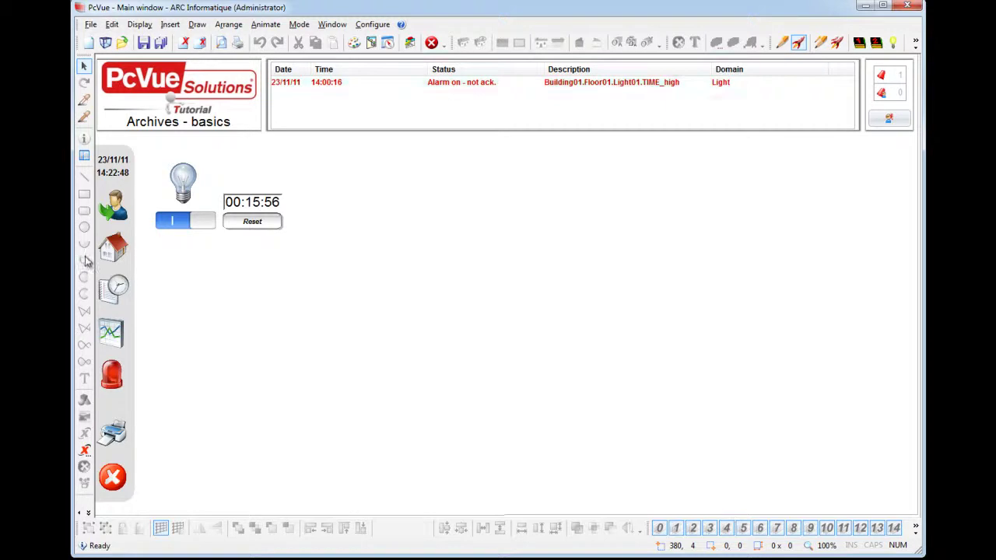
Step: Switch the tutorial light on with the on/off toggle under the bulb
{"action": "left_click", "coordinate": [185, 221]}
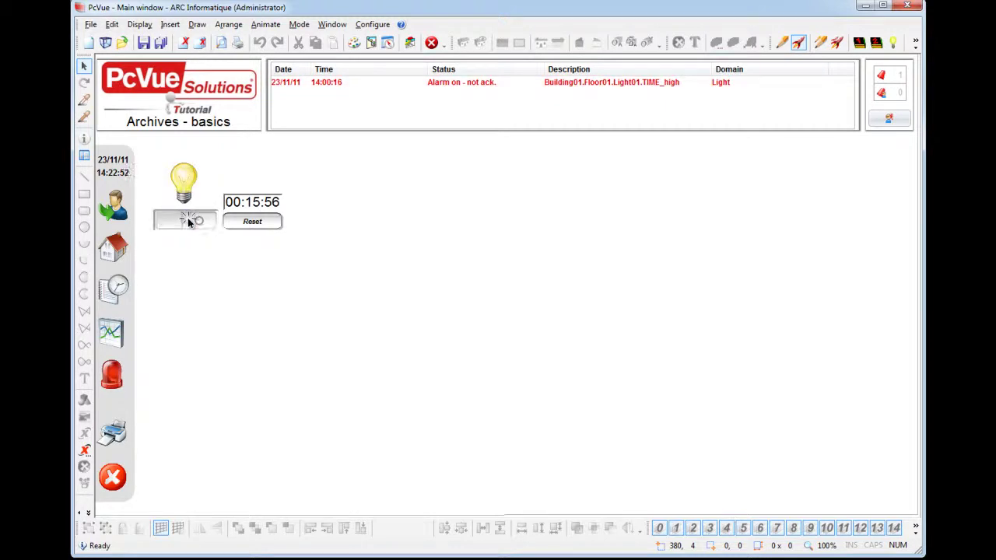
Step: Turn the light on, then open the Application Explorer with the Archives branch expanded
{"action": "left_click", "coordinate": [189, 222]}
{"action": "left_click", "coordinate": [371, 25]}
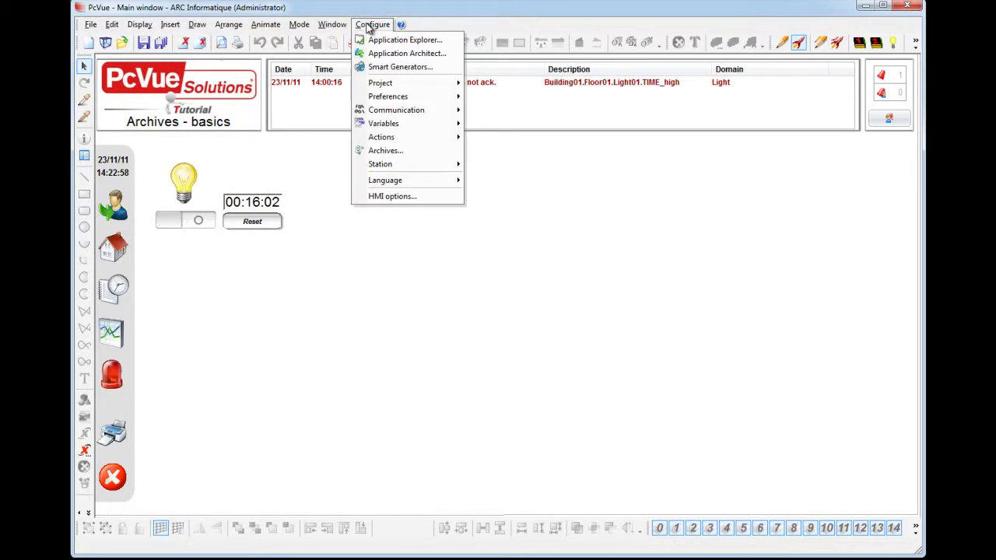
{"action": "left_click", "coordinate": [382, 39]}
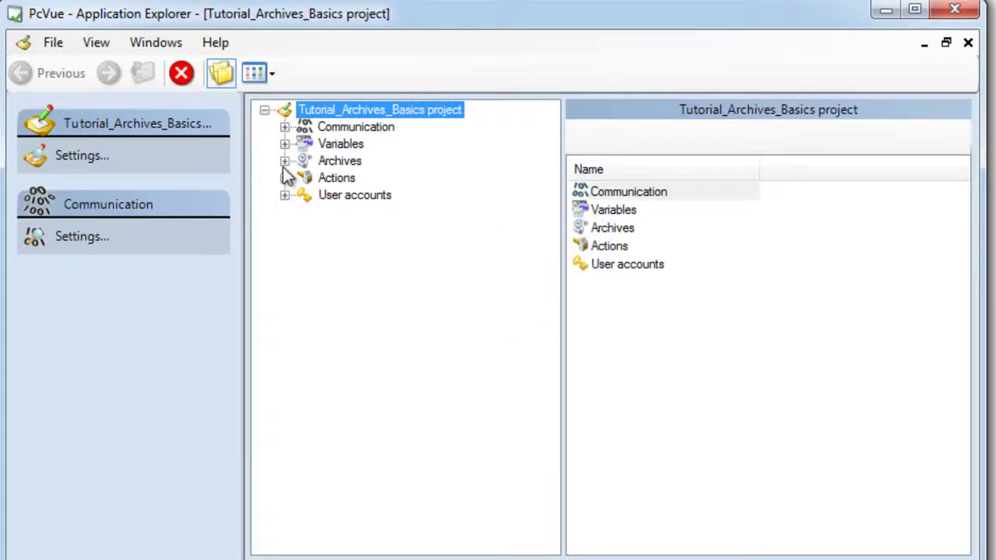
{"action": "left_click", "coordinate": [284, 162]}
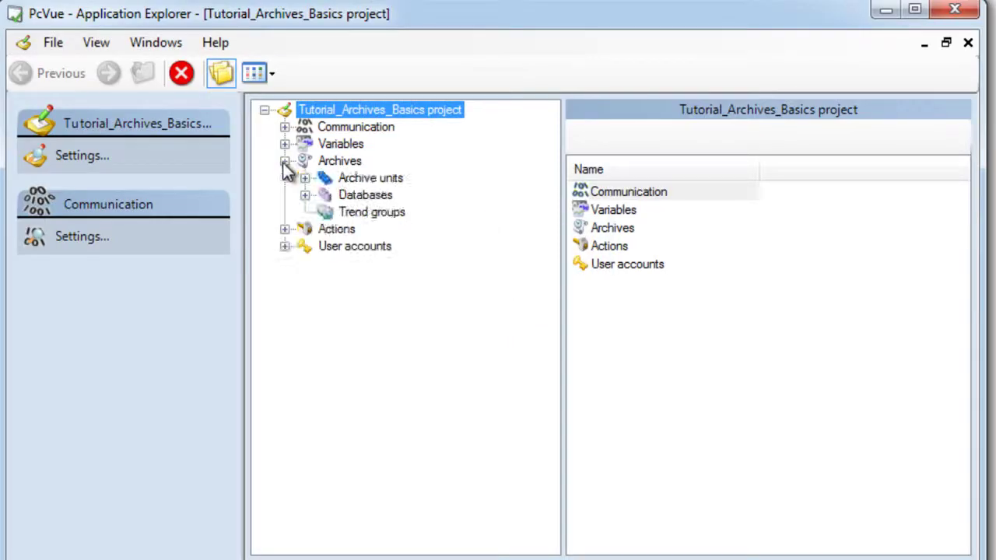
Step: Show the Add an archive unit submenu listing database, proprietary, free, ODBC and VCR units
{"action": "right_click", "coordinate": [374, 181]}
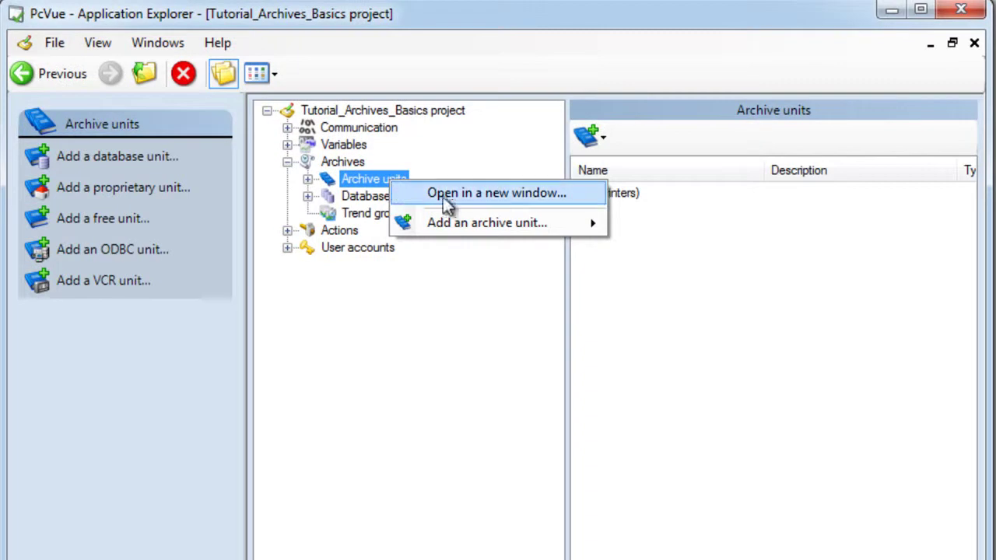
{"action": "mouse_move", "coordinate": [585, 232]}
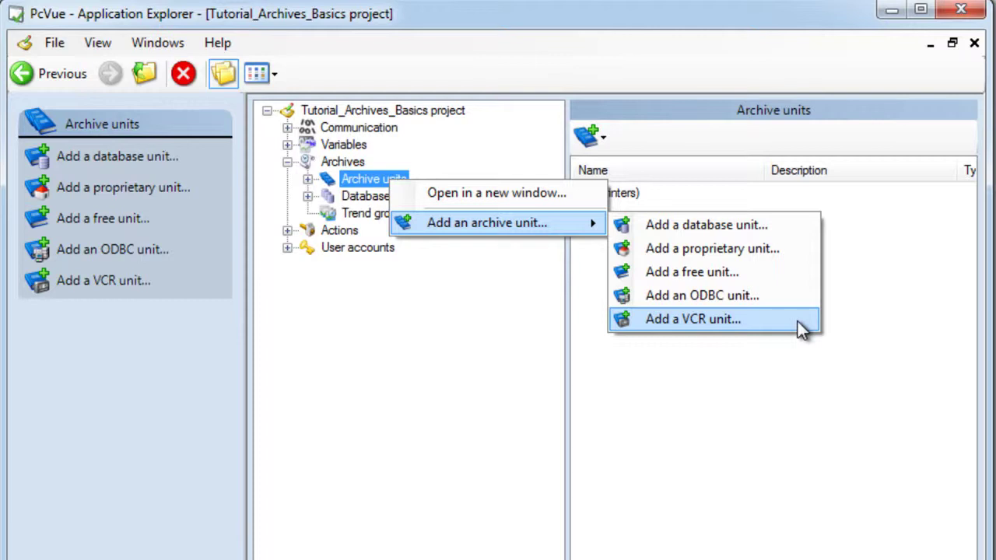
Step: Add proprietary unit 'MyArchives' with archive capacity 1 MB and archive file size 10 KB
{"action": "left_click", "coordinate": [770, 249]}
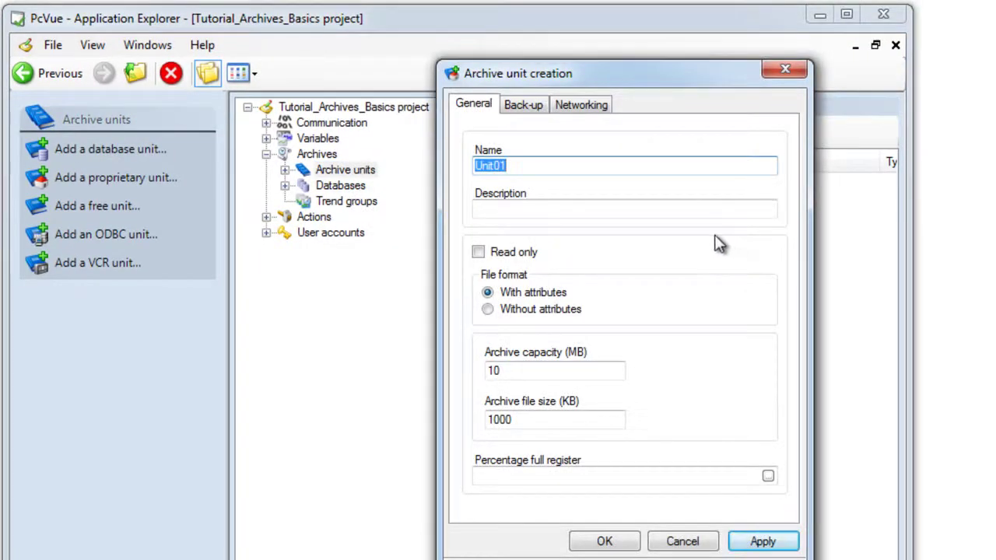
{"action": "type", "text": "MyArchives"}
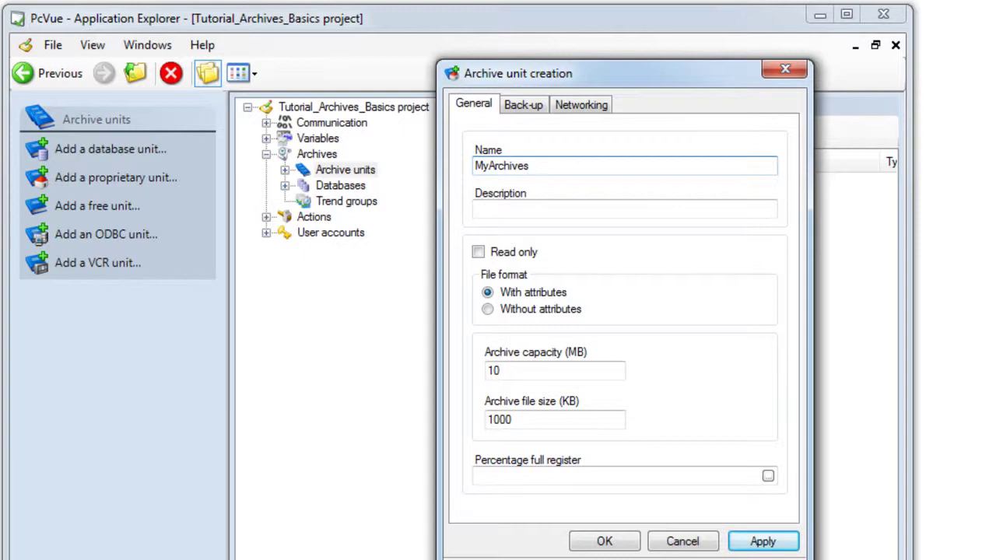
{"action": "key", "text": "alt+Tab"}
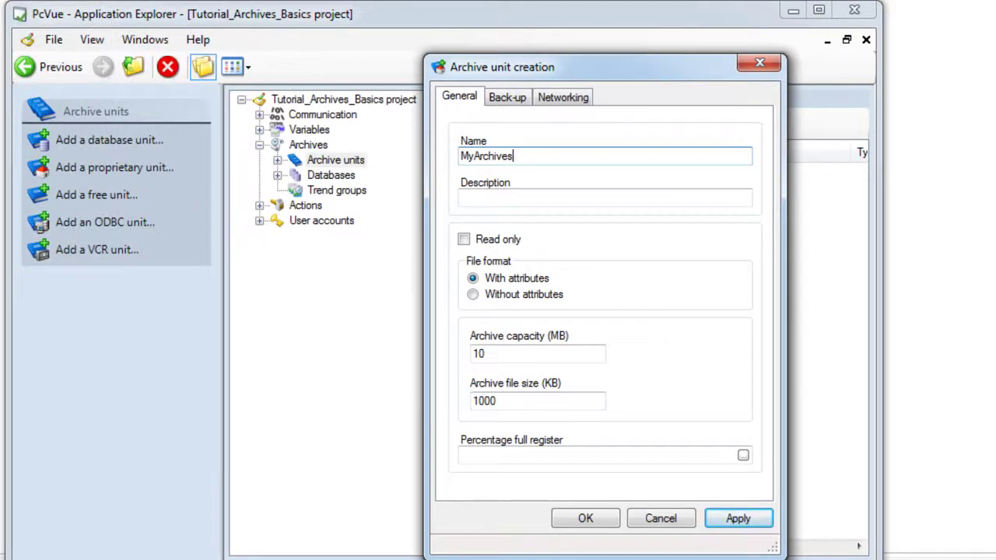
{"action": "left_click", "coordinate": [490, 353]}
{"action": "key", "text": "BackSpace"}
{"action": "left_click", "coordinate": [502, 399]}
{"action": "key", "text": "BackSpace"}
{"action": "key", "text": "BackSpace"}
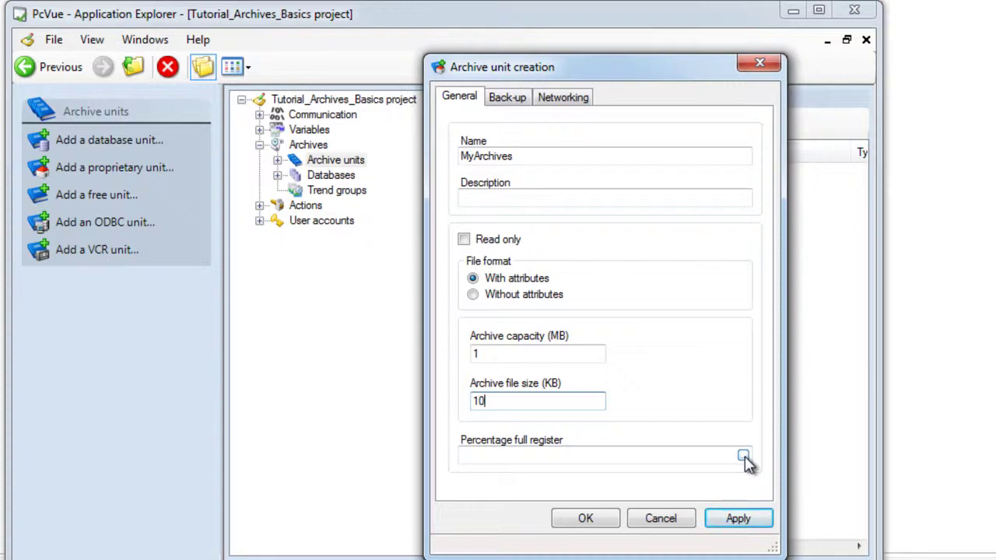
Step: Start a new register variable Fill_Rate with unit % and format ####u
{"action": "left_click", "coordinate": [744, 458]}
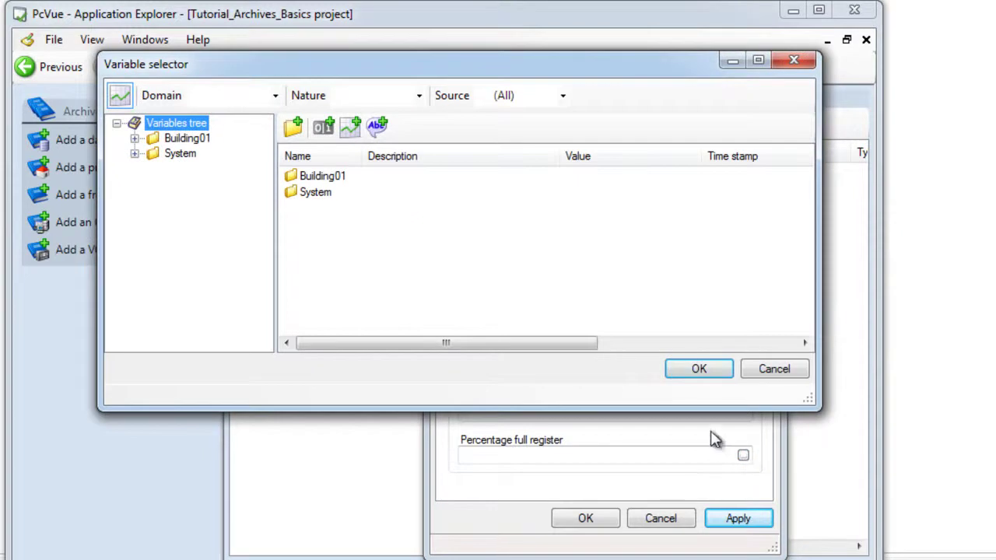
{"action": "left_click", "coordinate": [350, 137]}
{"action": "type", "text": "F"}
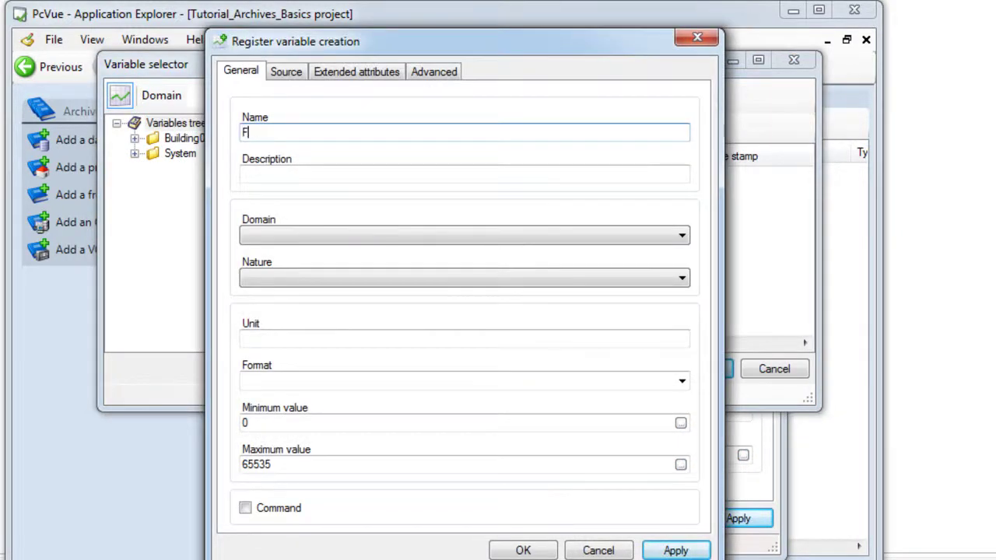
{"action": "type", "text": "ill_Rate"}
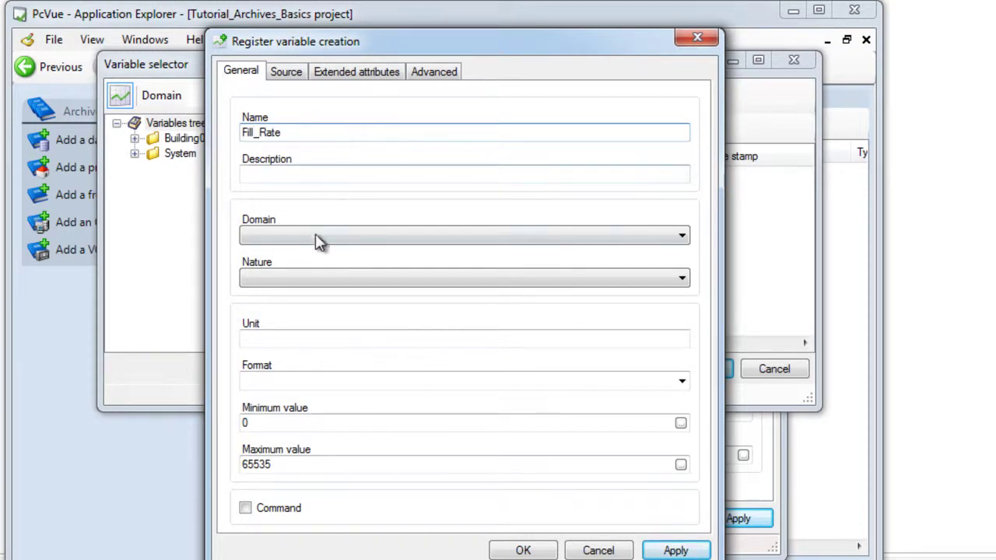
{"action": "left_click", "coordinate": [298, 338]}
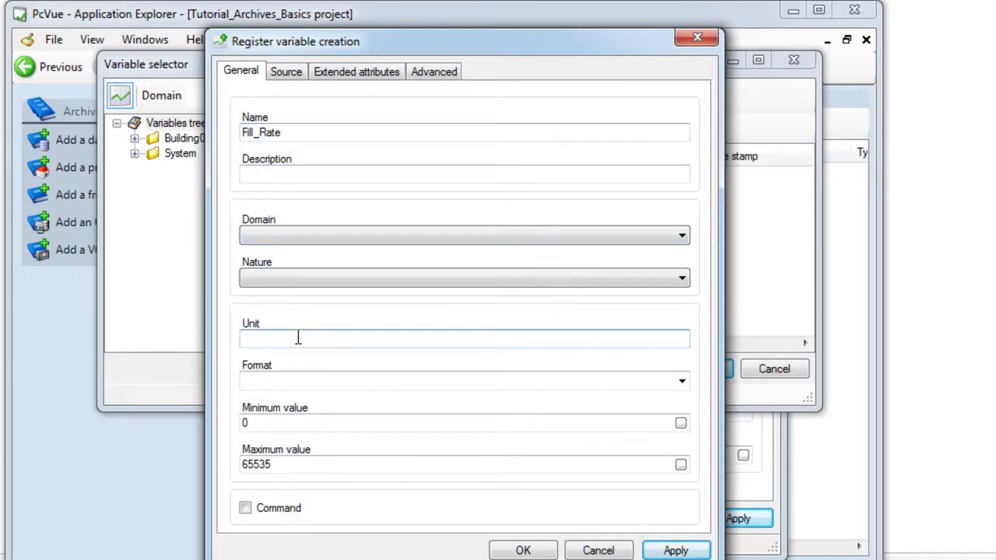
{"action": "type", "text": "%"}
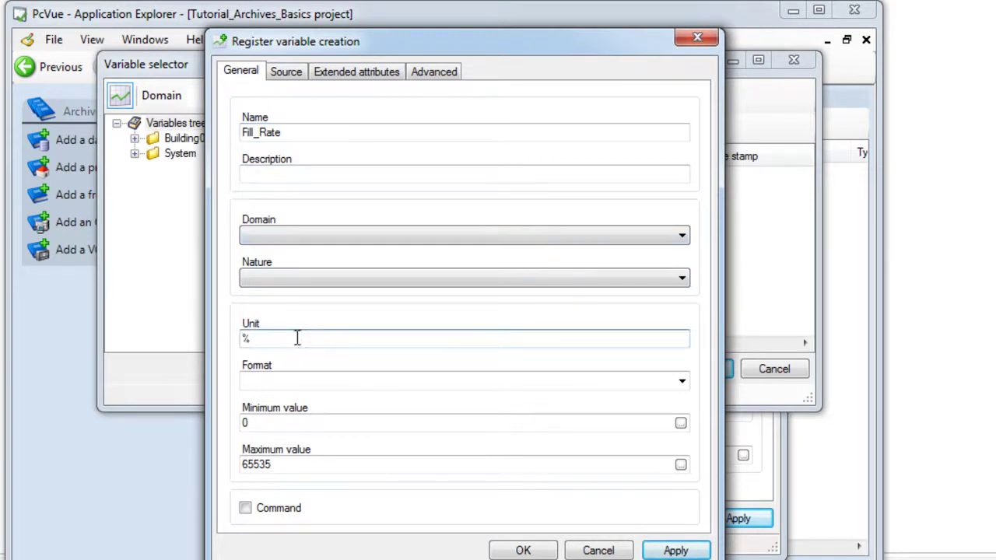
{"action": "left_click", "coordinate": [286, 380]}
{"action": "type", "text": "####"}
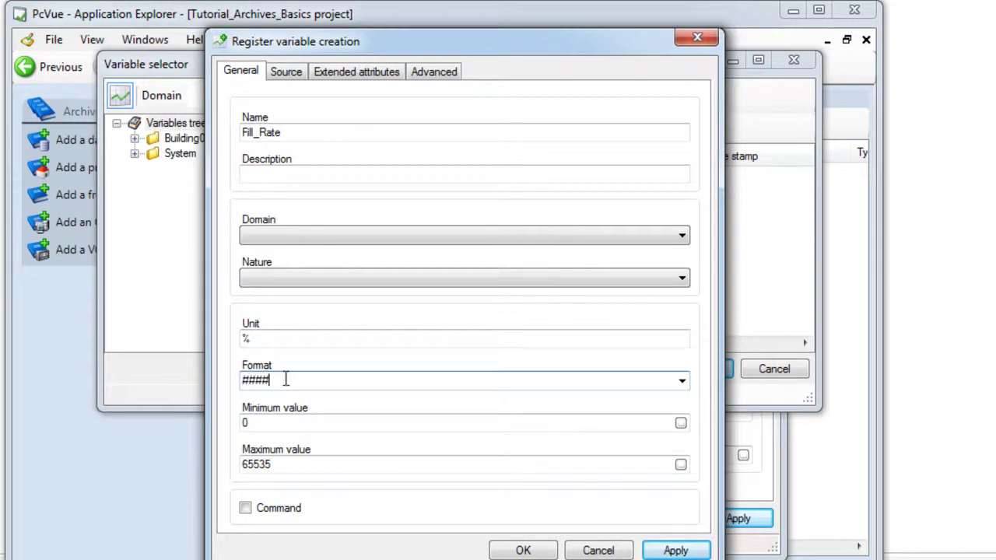
{"action": "type", "text": "u"}
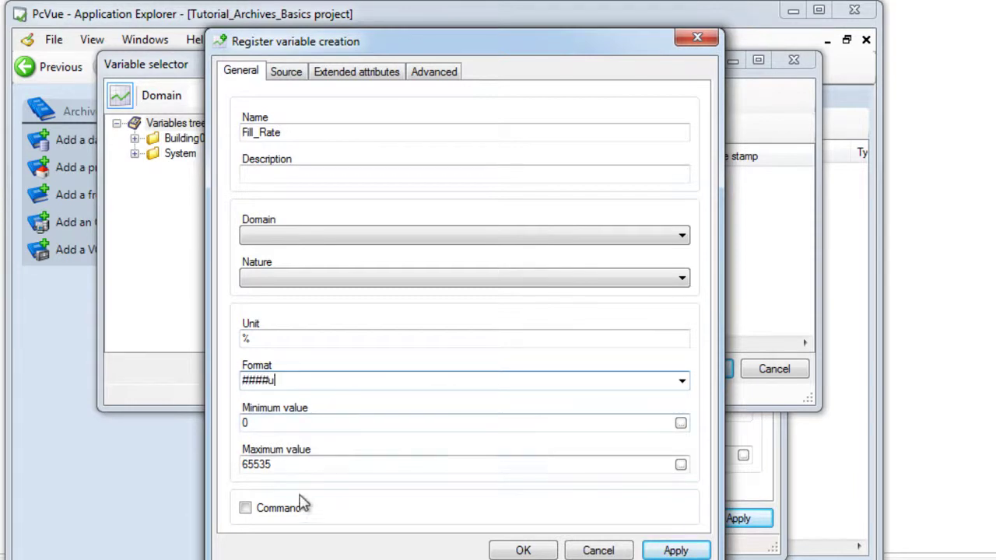
Step: Give Fill_Rate a maximum of 100, save it, and assign it as the percentage full register
{"action": "double_click", "coordinate": [296, 464]}
{"action": "type", "text": "100"}
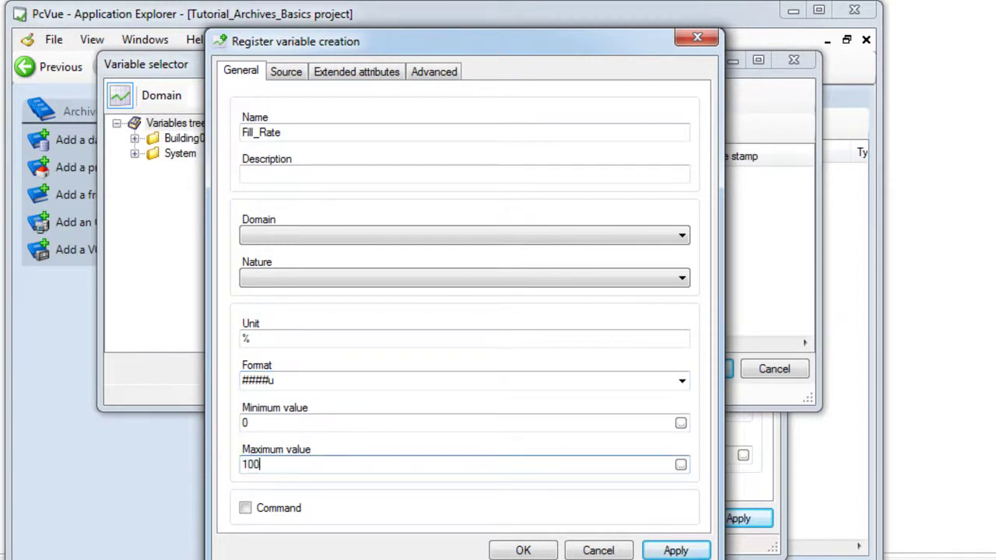
{"action": "left_click", "coordinate": [522, 550]}
{"action": "left_click", "coordinate": [323, 209]}
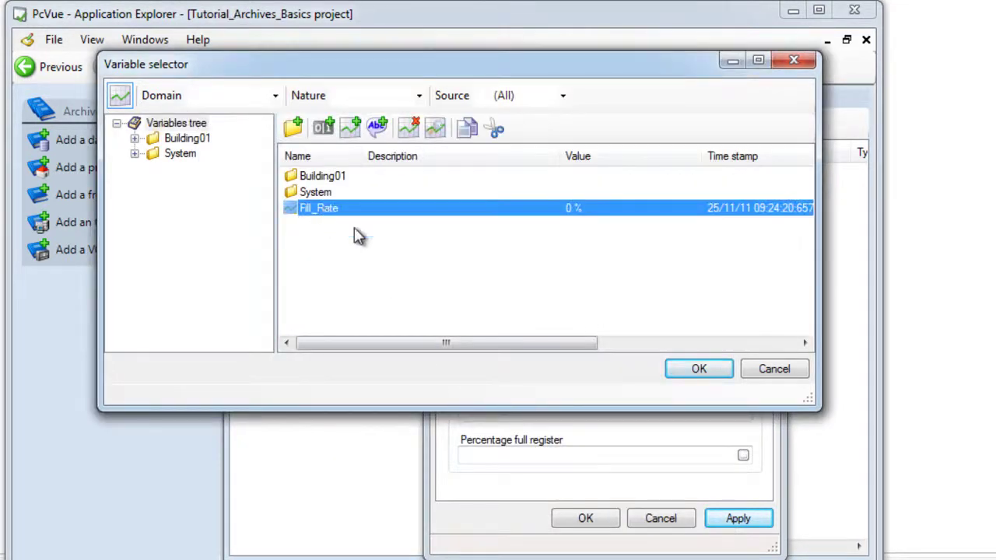
{"action": "left_click", "coordinate": [684, 370]}
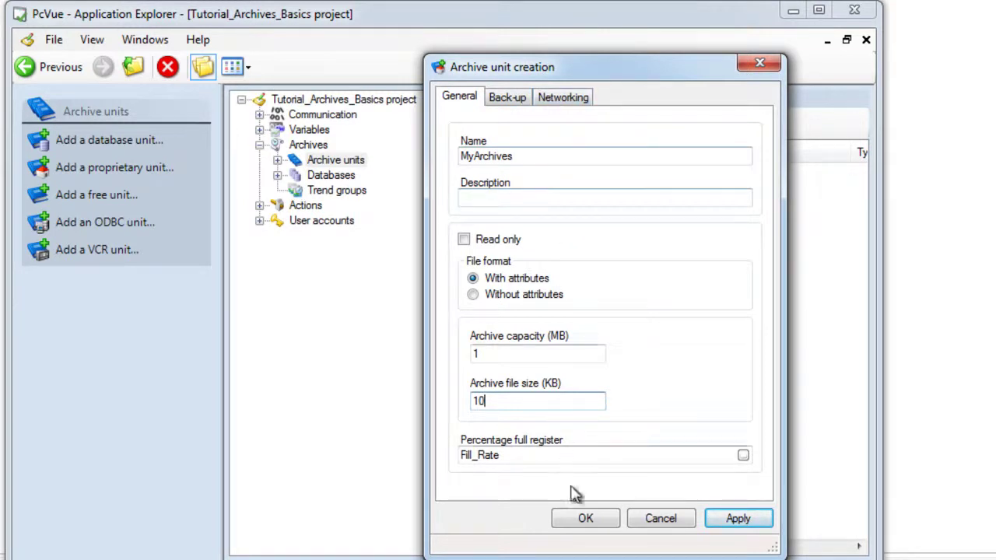
Step: Create the MyArchives unit and expand it under Archive units
{"action": "left_click", "coordinate": [585, 518]}
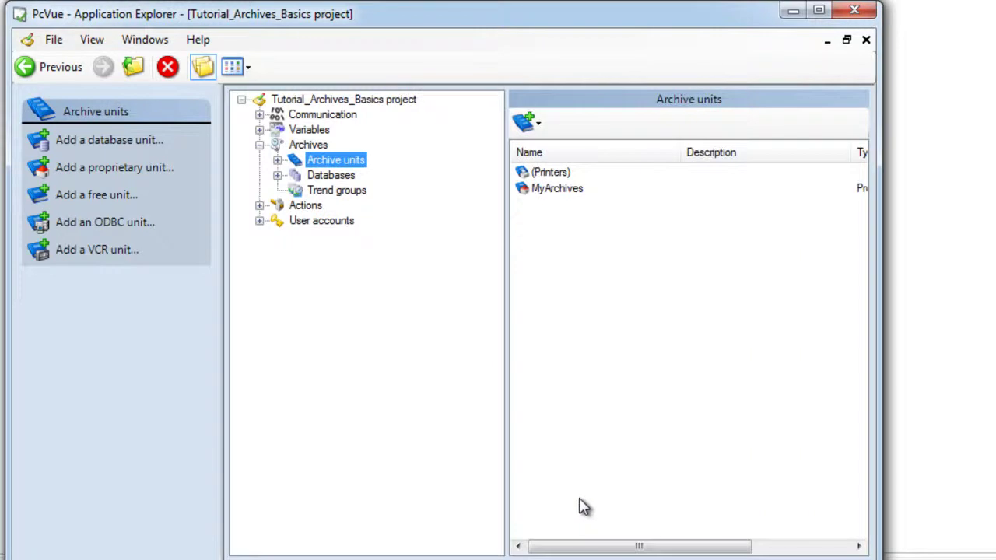
{"action": "left_click", "coordinate": [277, 159]}
{"action": "left_click", "coordinate": [295, 190]}
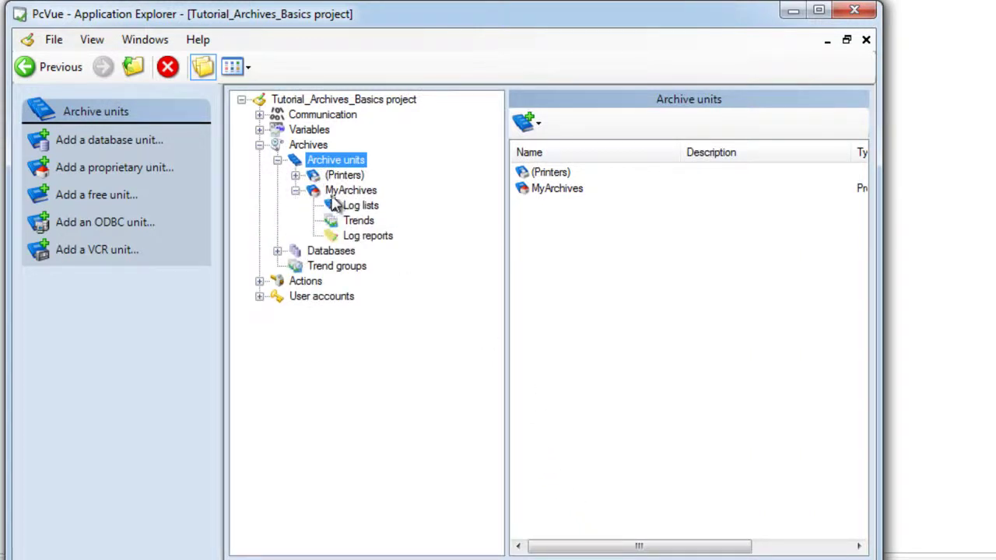
{"action": "left_click", "coordinate": [331, 191]}
Step: View MyArchives' Log lists, Trends and Log reports in turn
{"action": "left_click", "coordinate": [566, 174]}
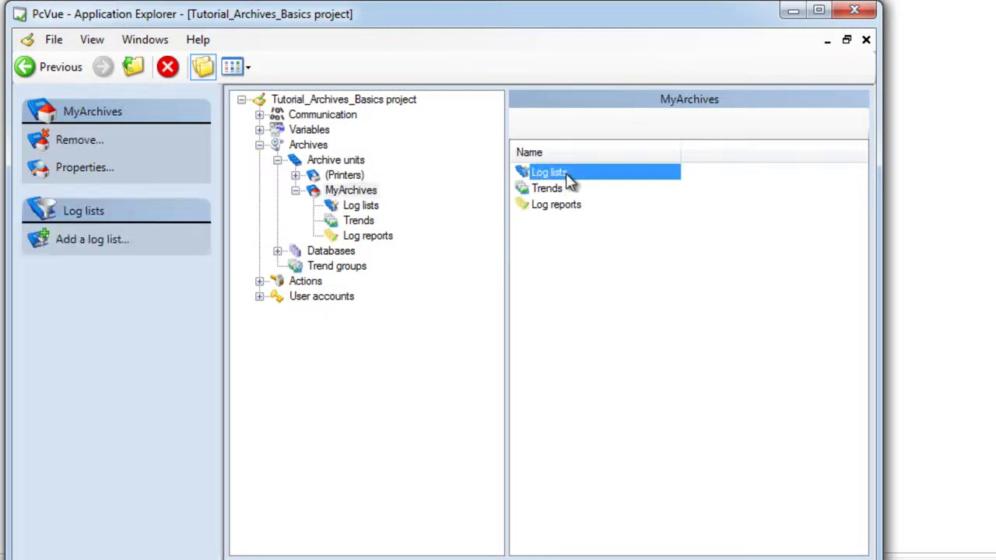
{"action": "left_click", "coordinate": [604, 193]}
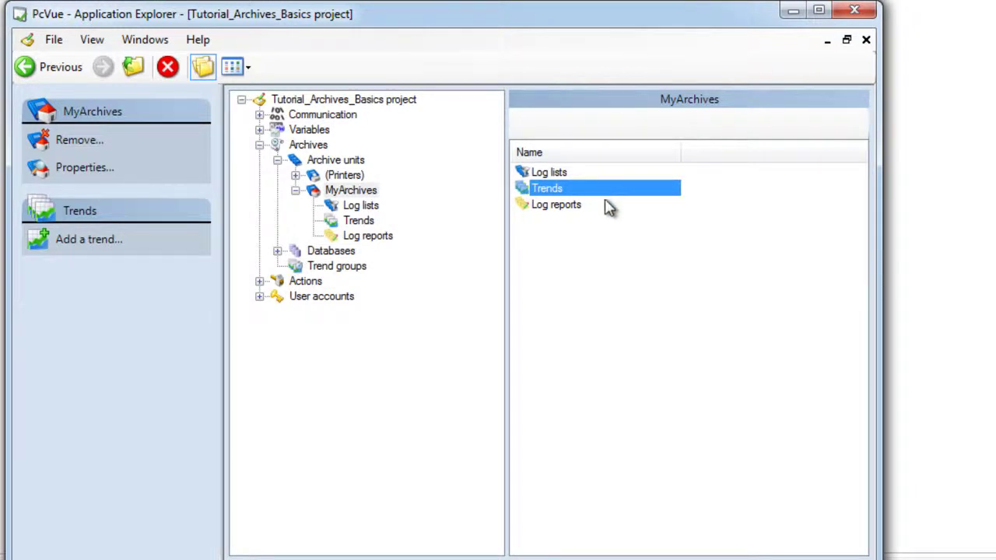
{"action": "left_click", "coordinate": [606, 205]}
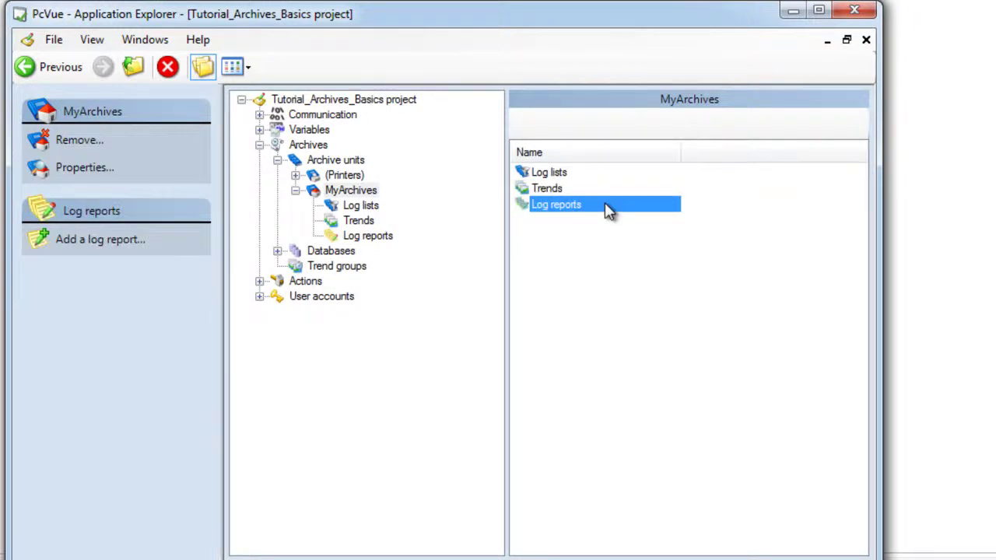